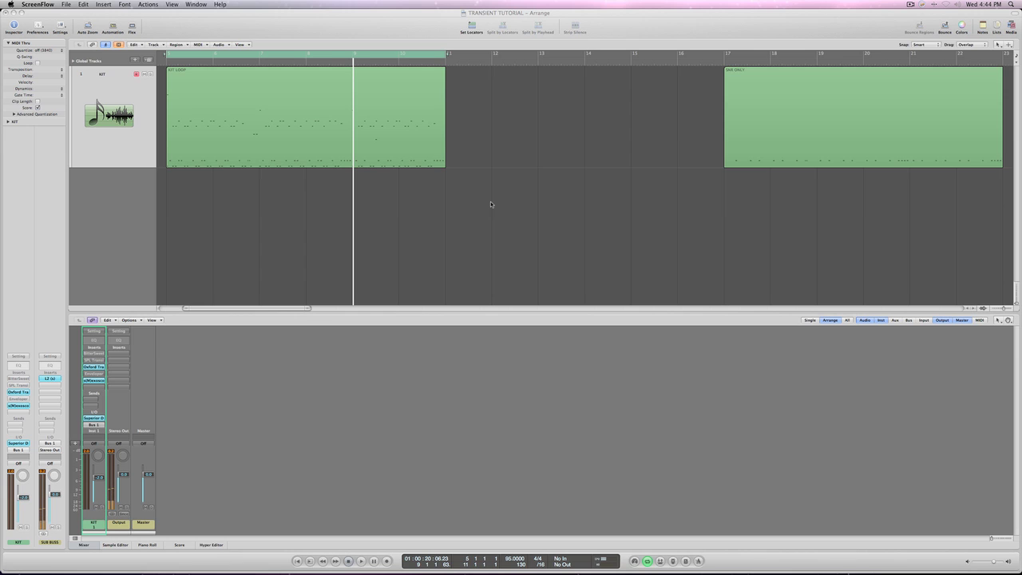
- Play the current cycle range, then turn Cycle mode off
left_click(479, 205)
key("space")
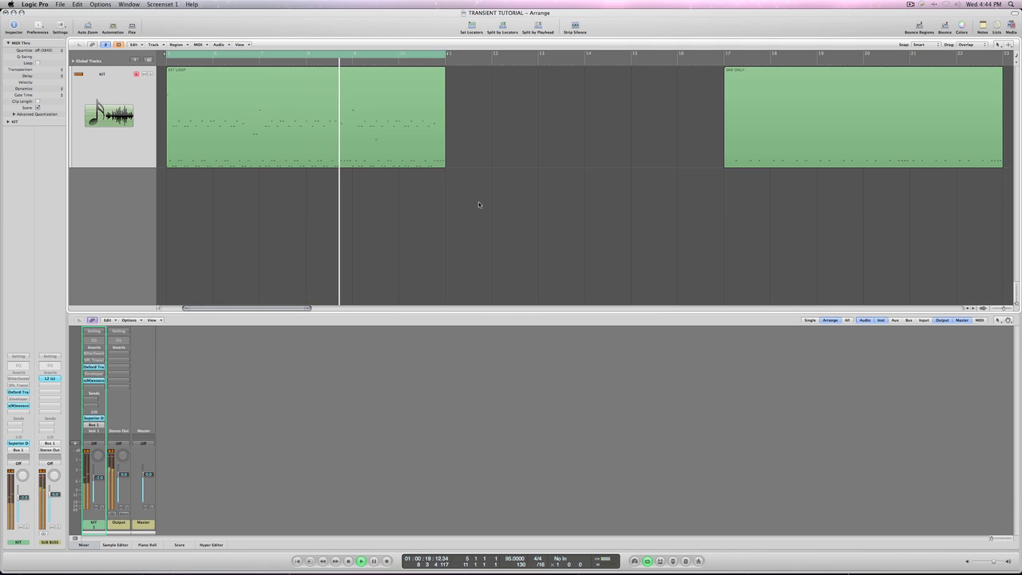
key("c")
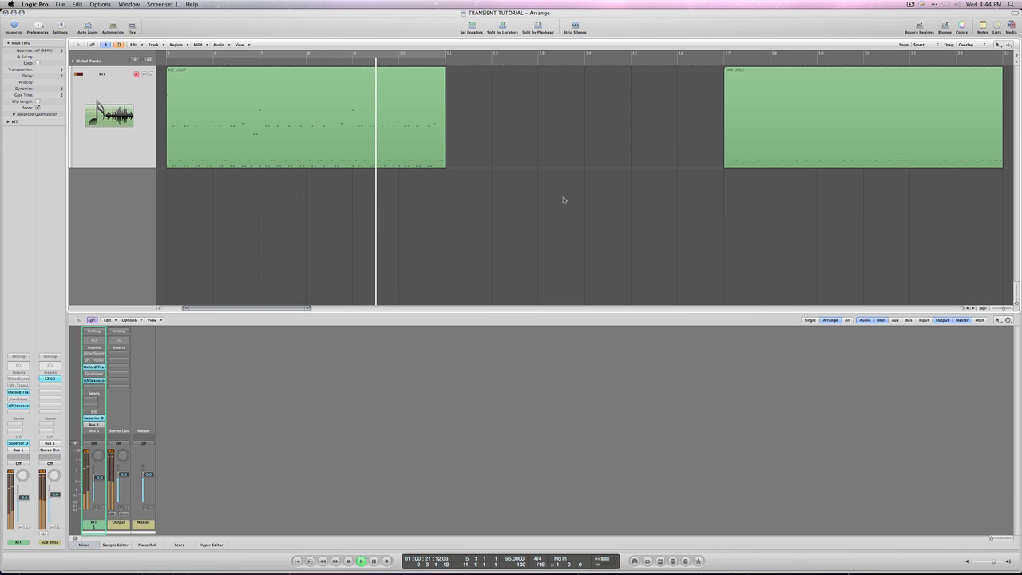
- Set the locators to the SNR ONLY region and open all KIT plugin windows
left_click(775, 136)
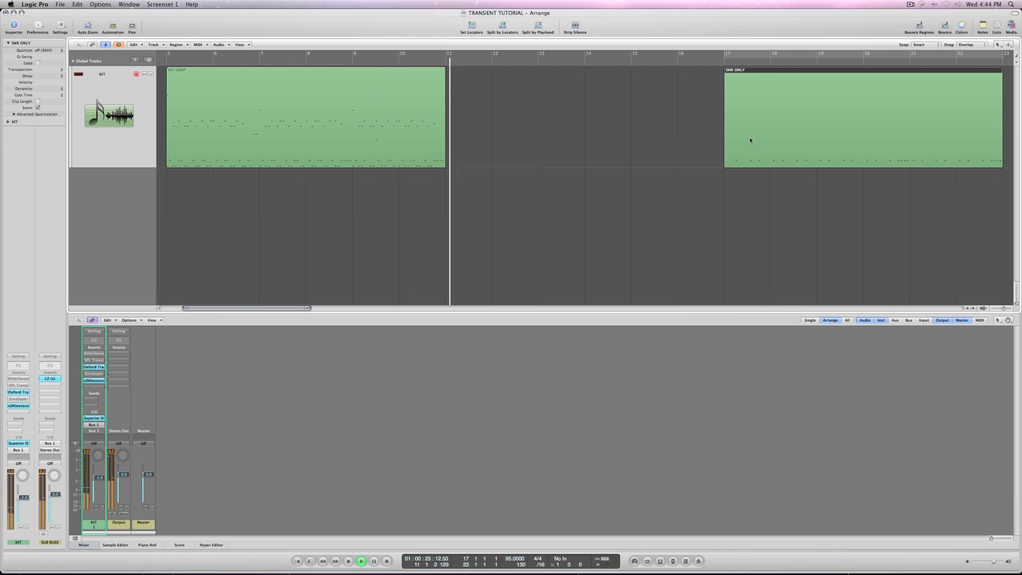
key("space")
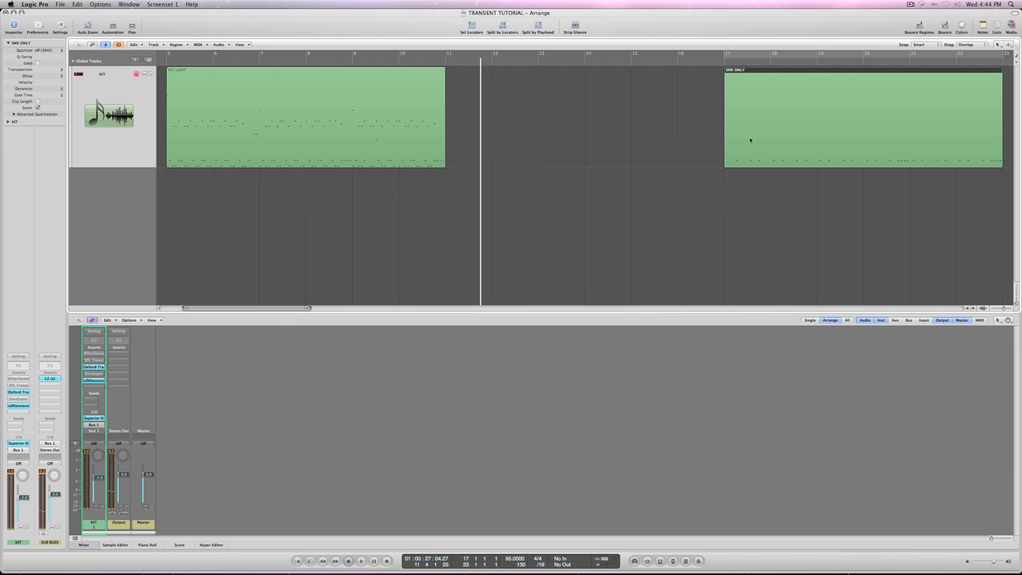
key("u")
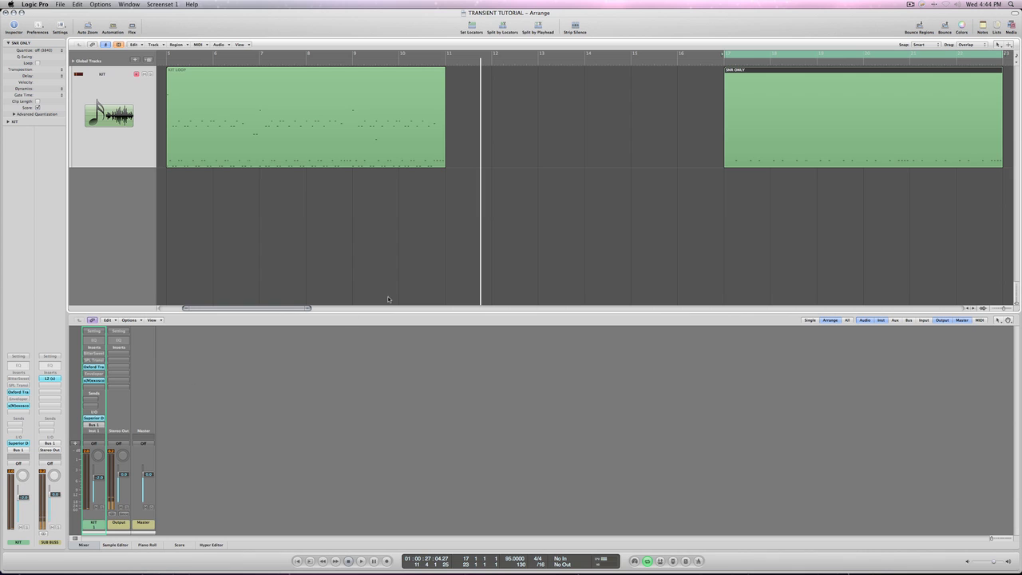
key("v")
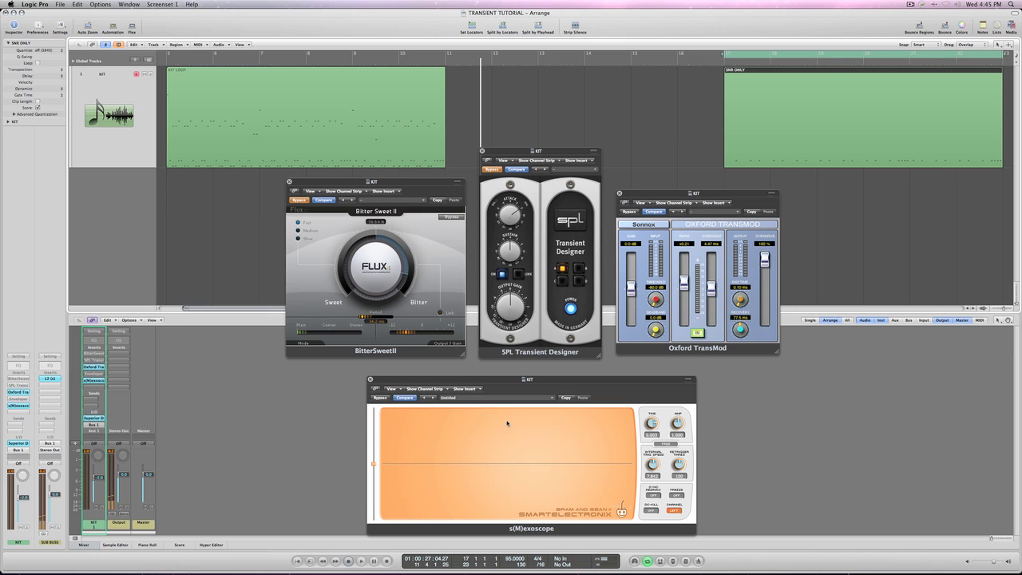
- Bypass Oxford TransMod and play the SNR ONLY loop to see the dry snare hits
left_click(675, 153)
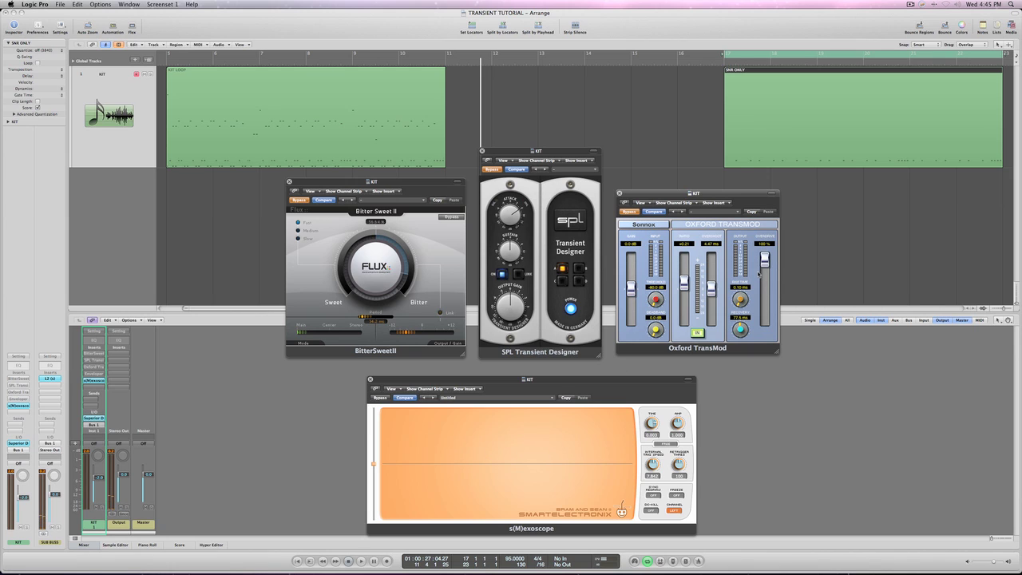
key("space")
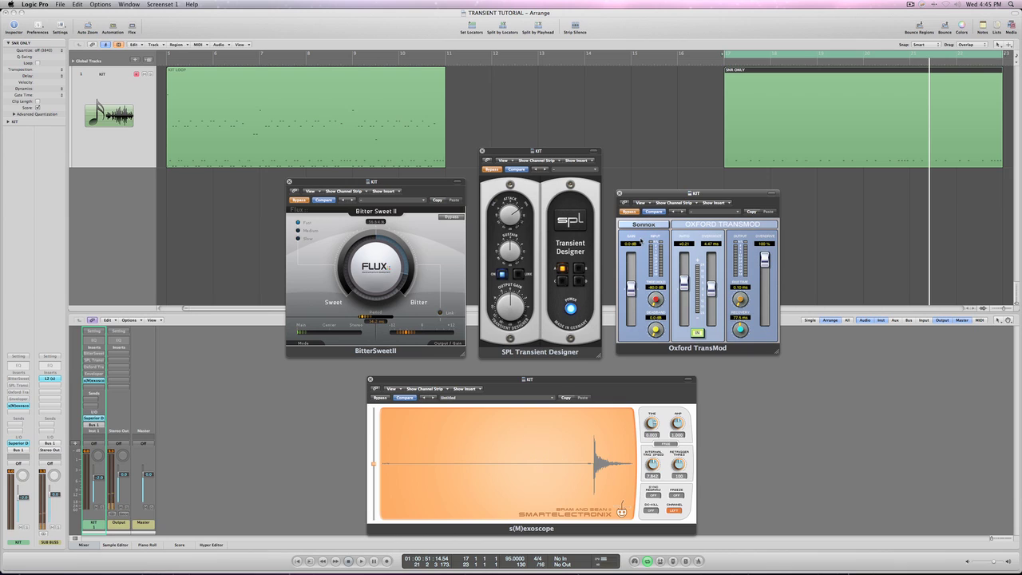
- Play the snare with Oxford TransMod on, then off, then back on
left_click(630, 213)
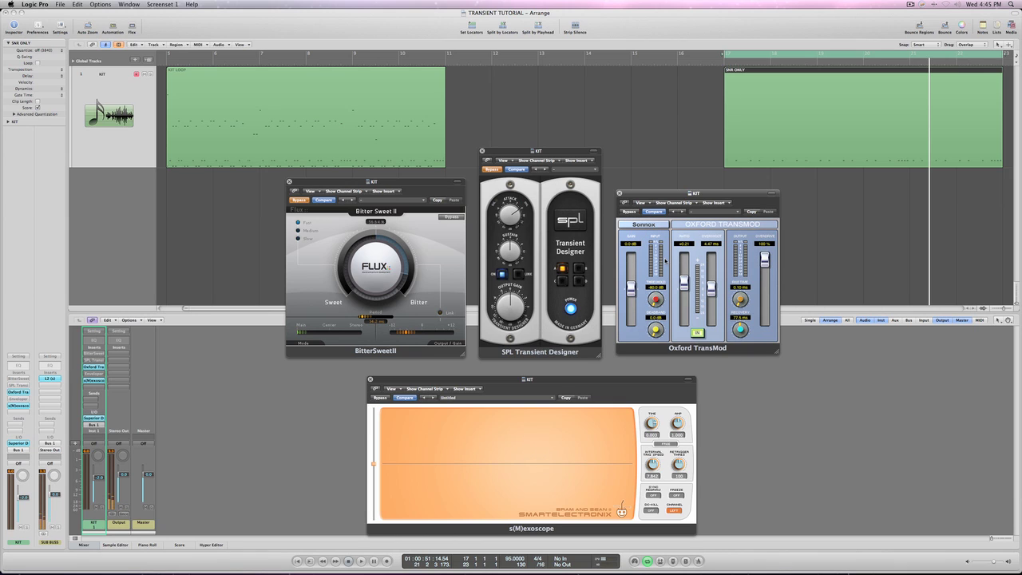
key("space")
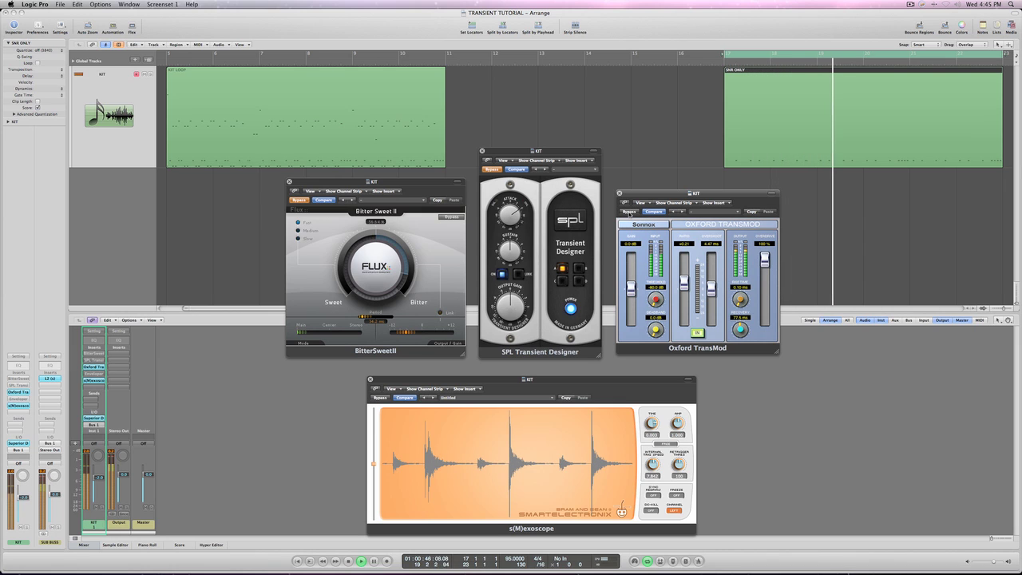
left_click(628, 212)
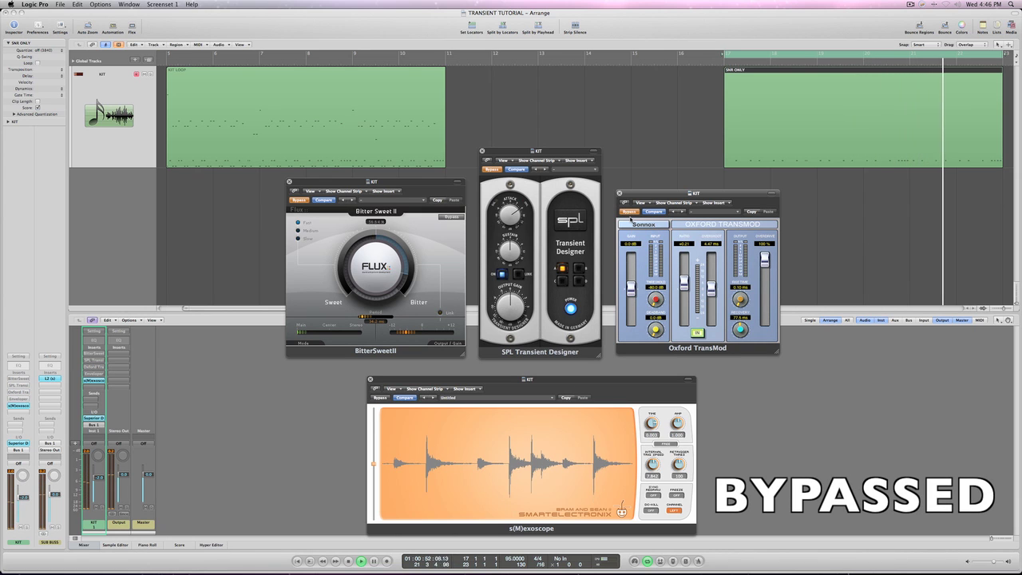
left_click(630, 212)
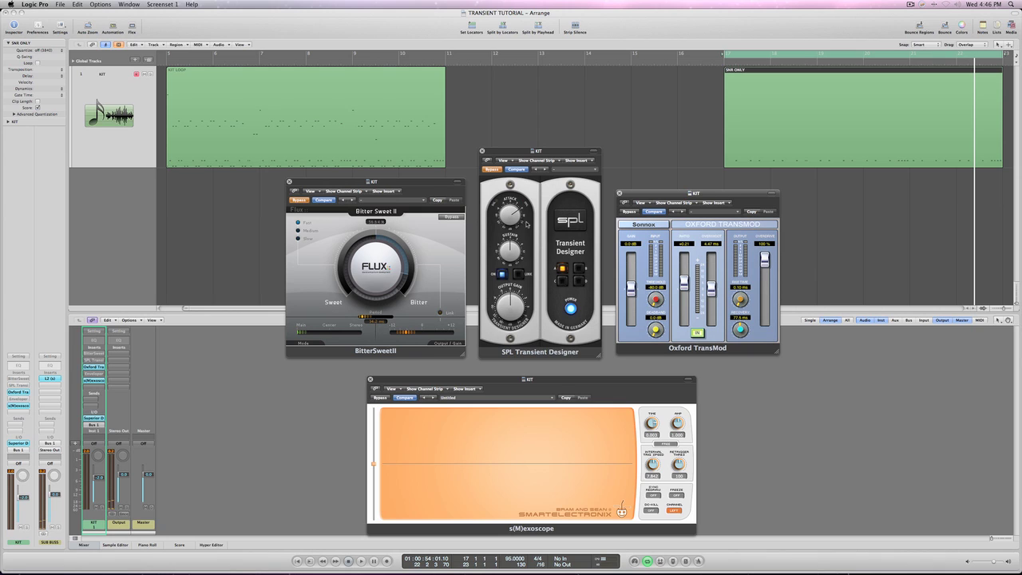
- Bypass Oxford TransMod and A/B SPL Transient Designer on the snare loop, ending active
left_click(628, 212)
left_click(491, 170)
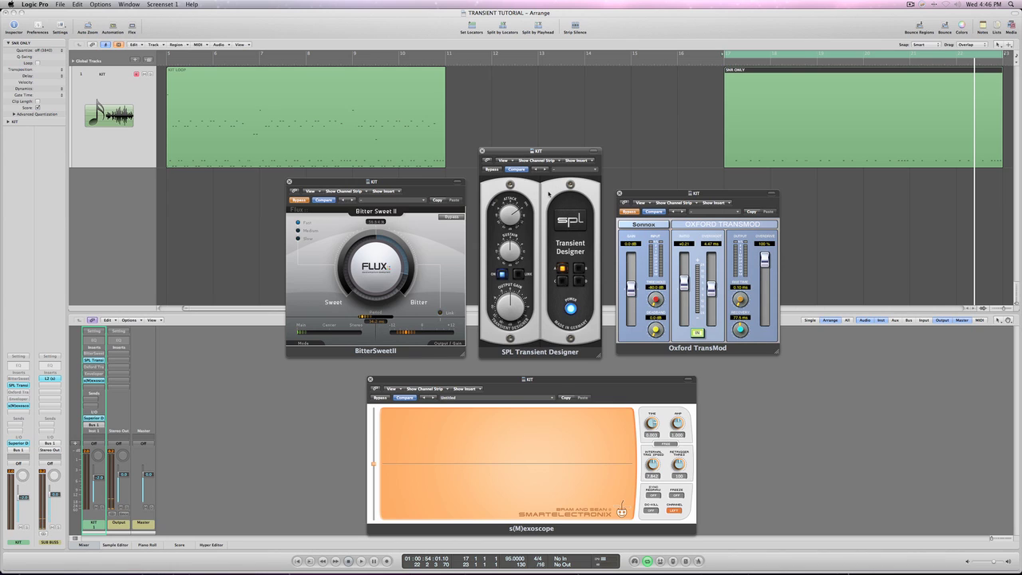
key("space")
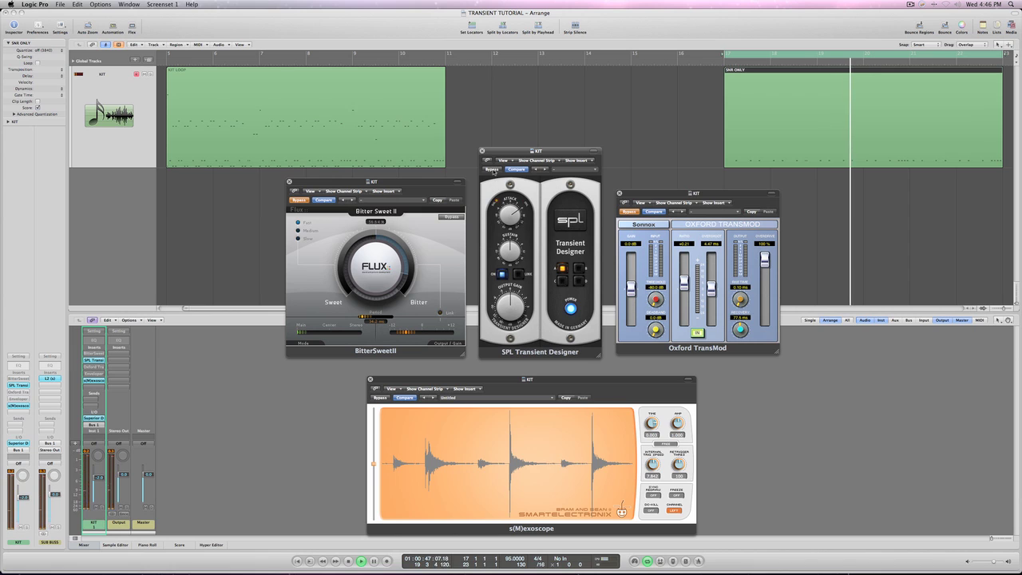
left_click(492, 169)
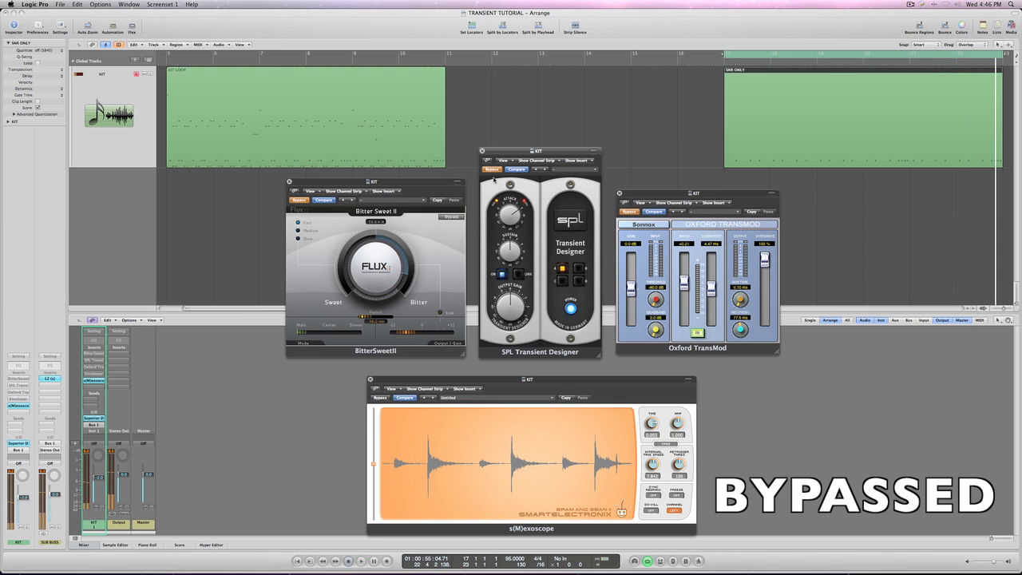
left_click(493, 169)
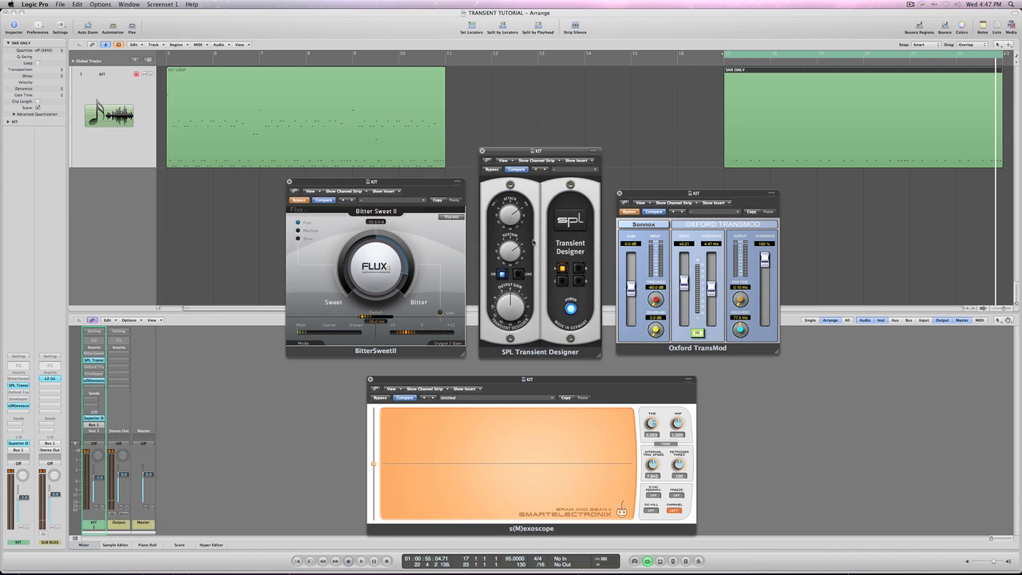
- Adjust the SPL Sustain knob, then fine-tune it, replaying the snare loop after each change
key("space")
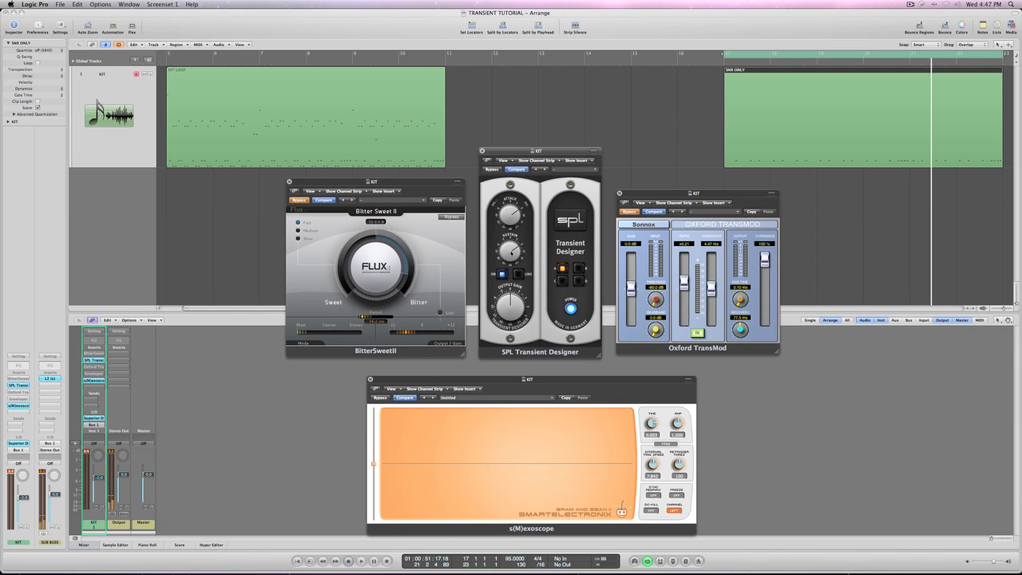
left_click_drag(509, 263, 514, 281)
key("space")
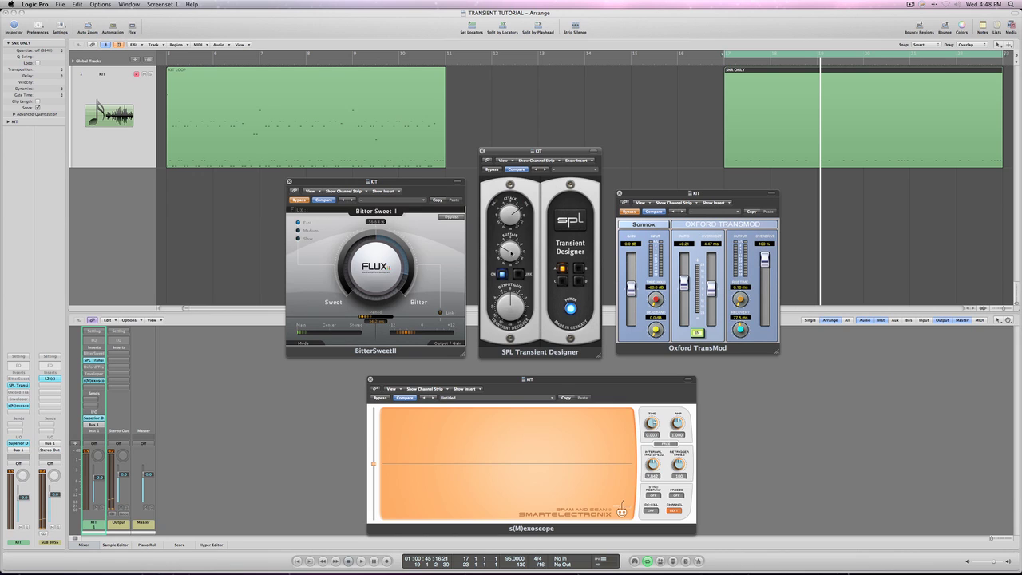
left_click_drag(509, 250, 508, 247)
key("space")
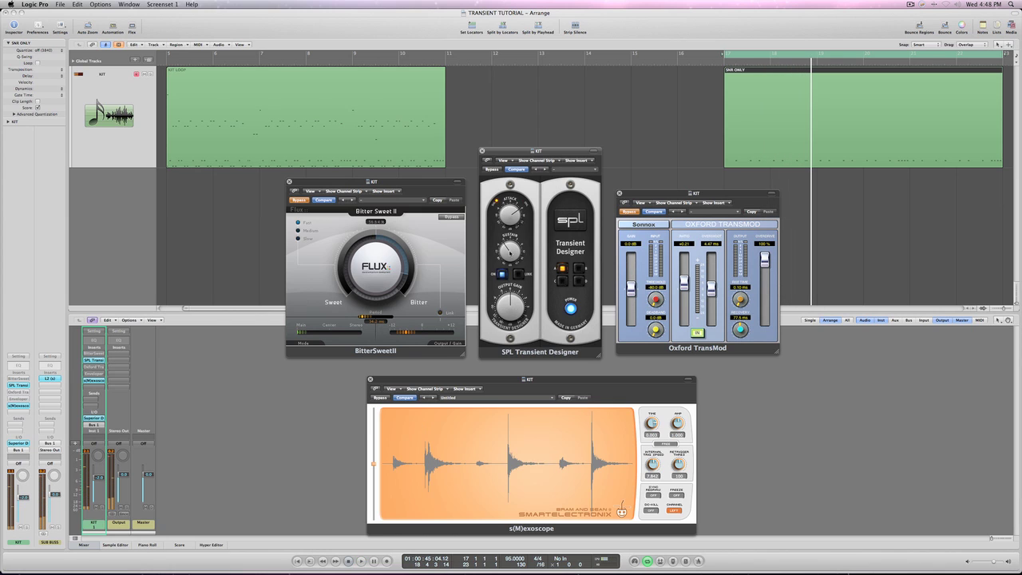
- Toggle BitterSweet II's Bypass and replay the SNR ONLY snare loop for comparison
key("space")
left_click(560, 208)
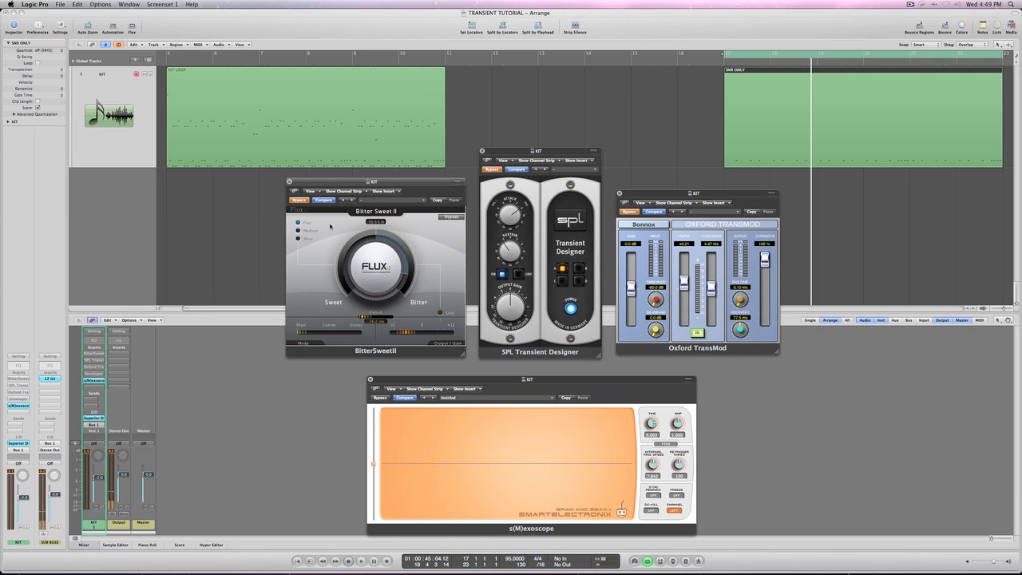
left_click(299, 200)
key("space")
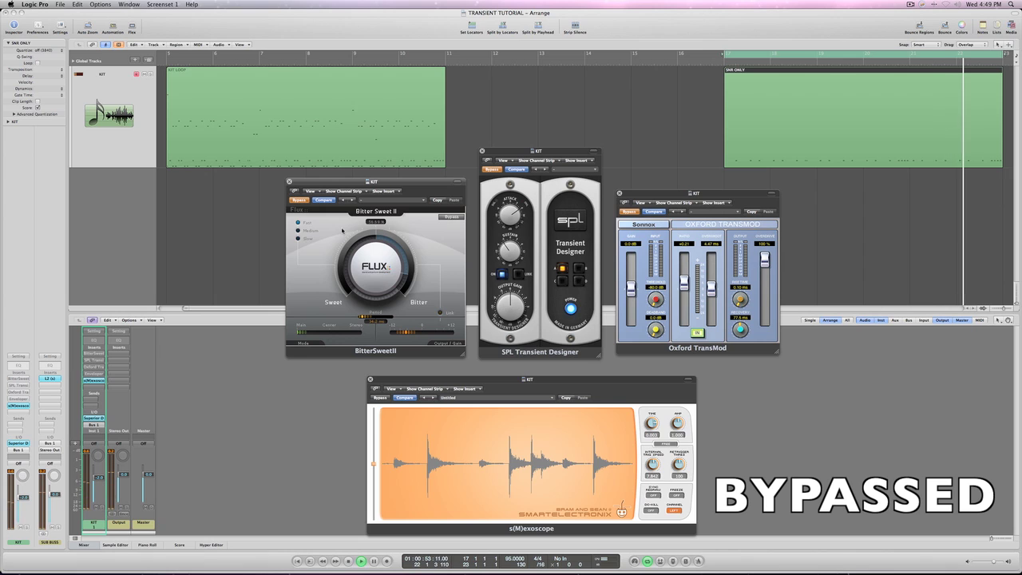
left_click(297, 200)
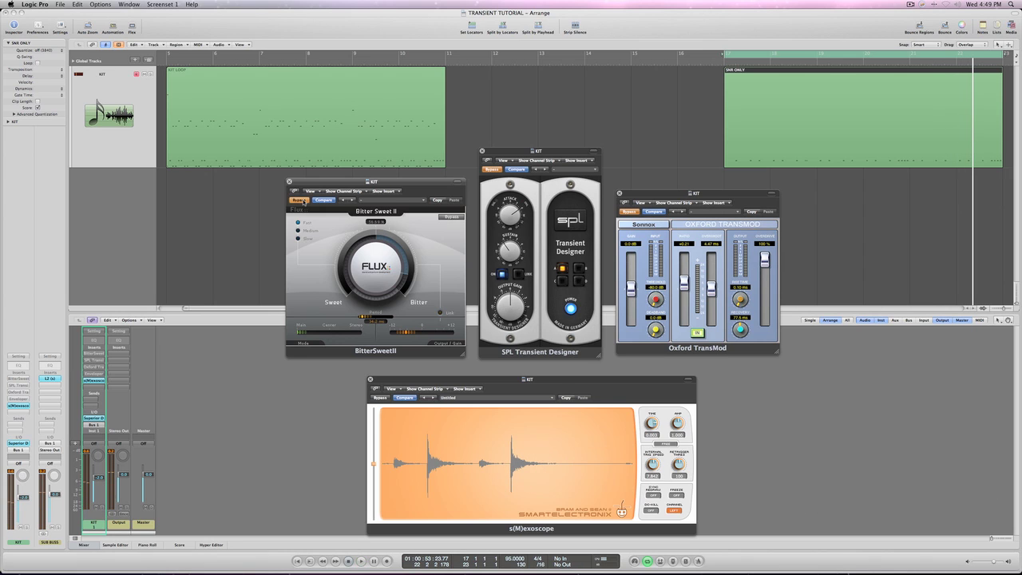
left_click(298, 200)
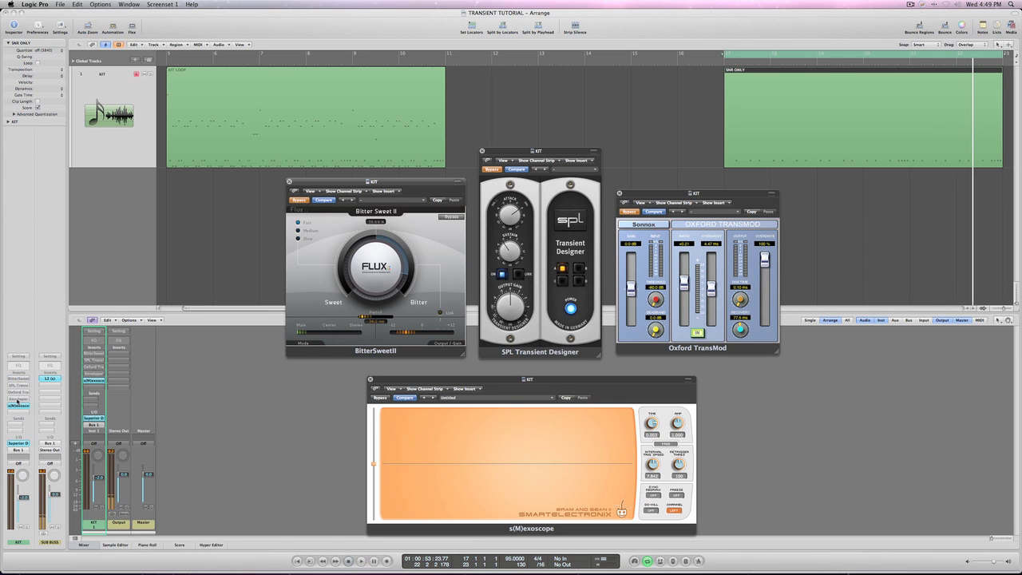
left_click(18, 399)
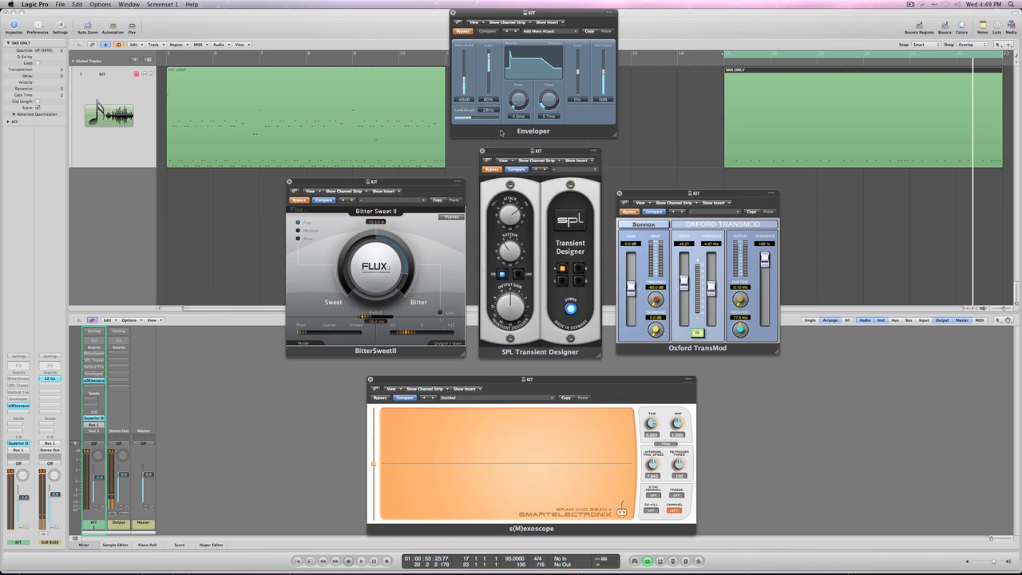
left_click(453, 12)
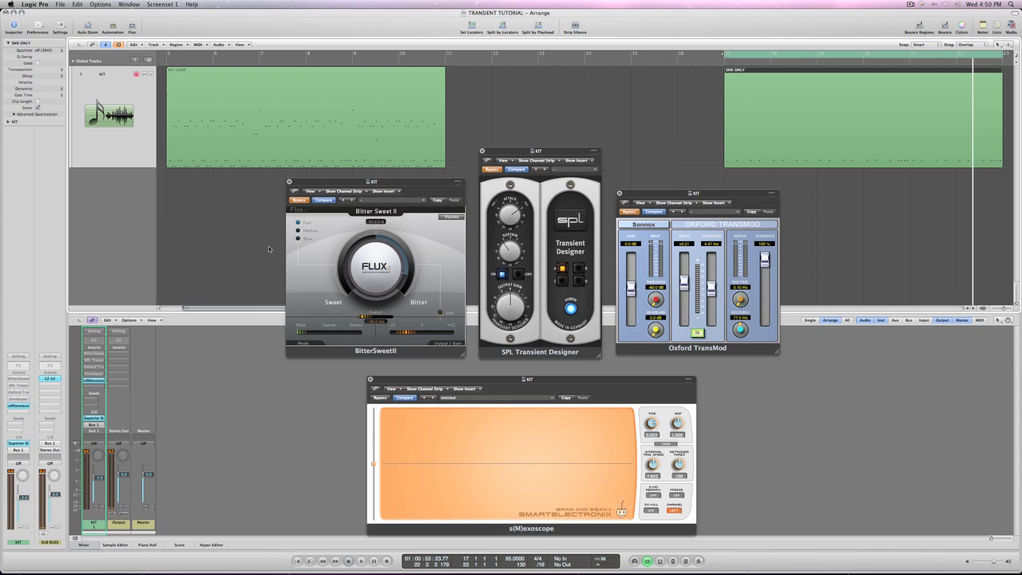
- Set the cycle range to the KIT LOOP region (bars 5–11) and play it
left_click(318, 117)
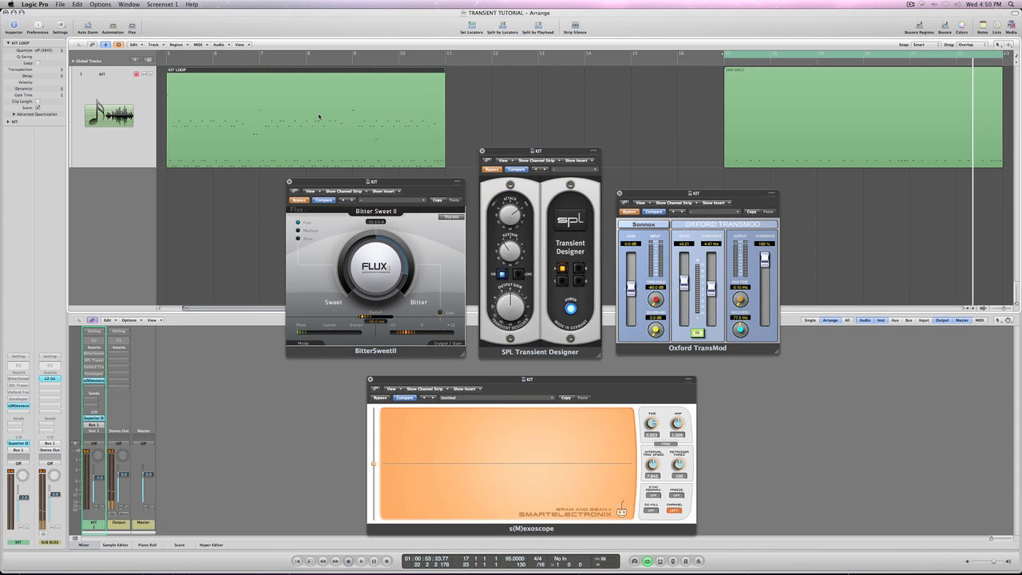
key("u")
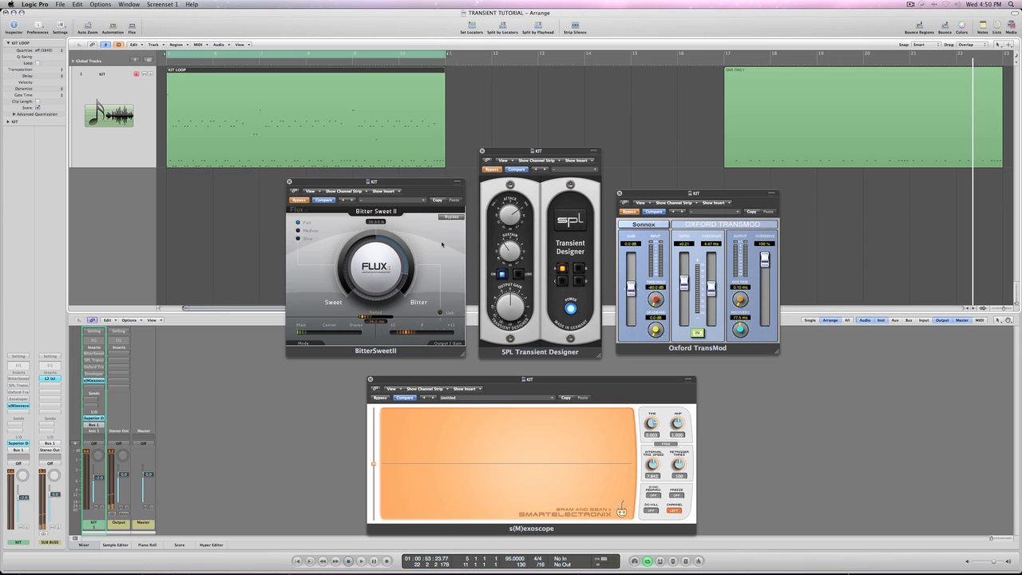
key("space")
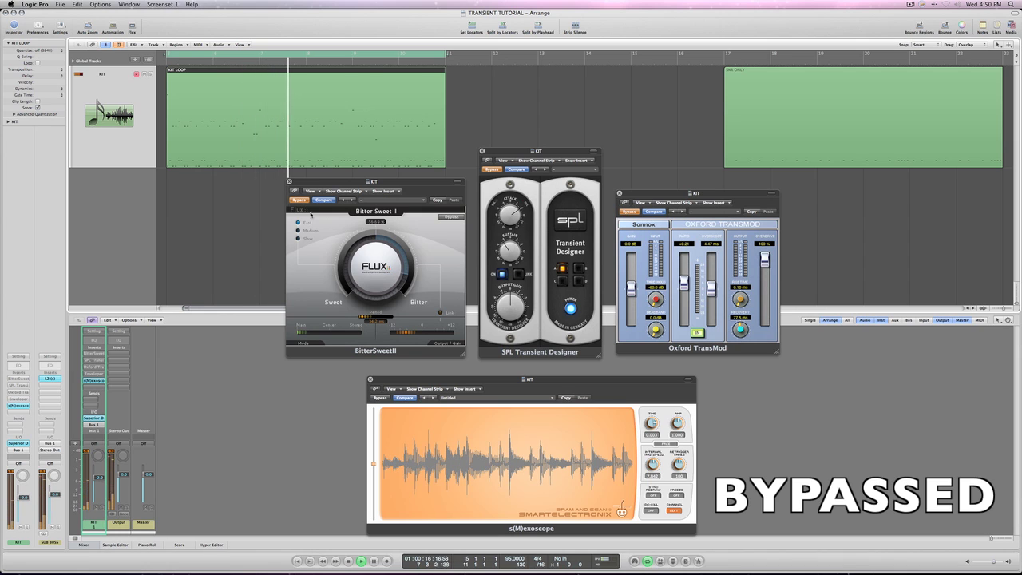
- Switch BitterSweet on during playback, then bypass it to hear the unprocessed kit
left_click(355, 270)
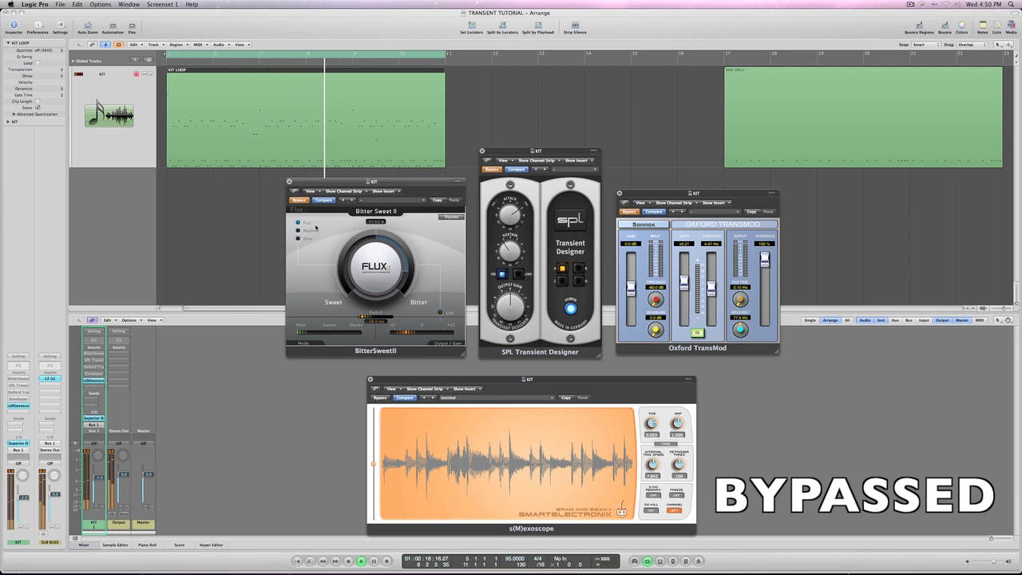
left_click(299, 200)
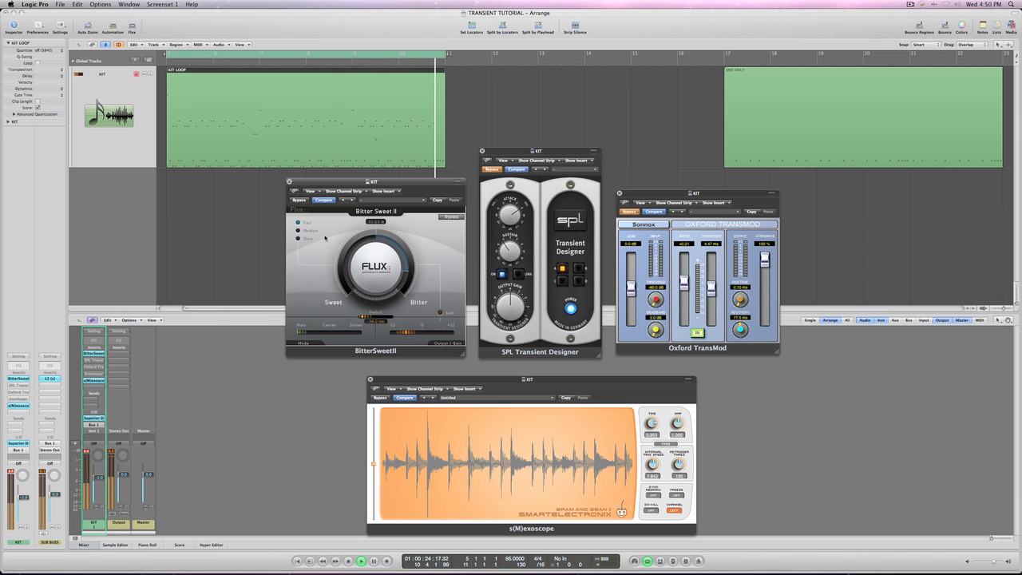
left_click(297, 200)
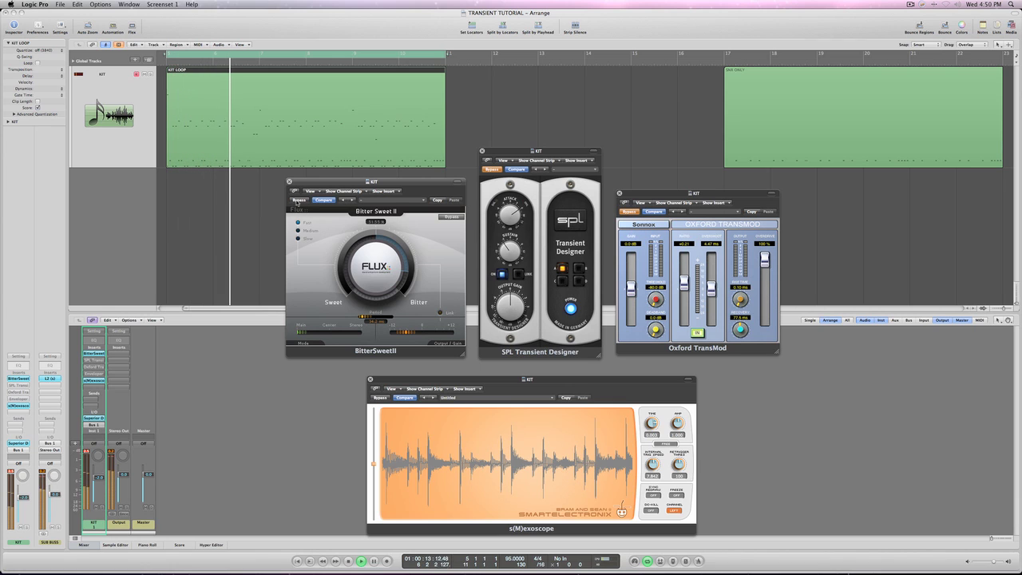
- Play the kit loop with SPL Transient Designer enabled, then bypass it for comparison
left_click(491, 170)
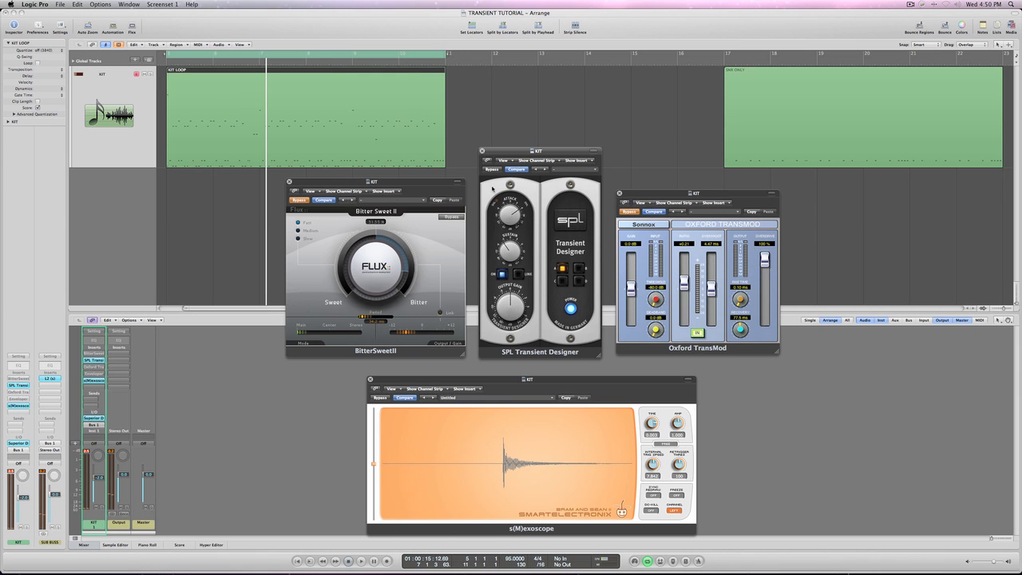
key("space")
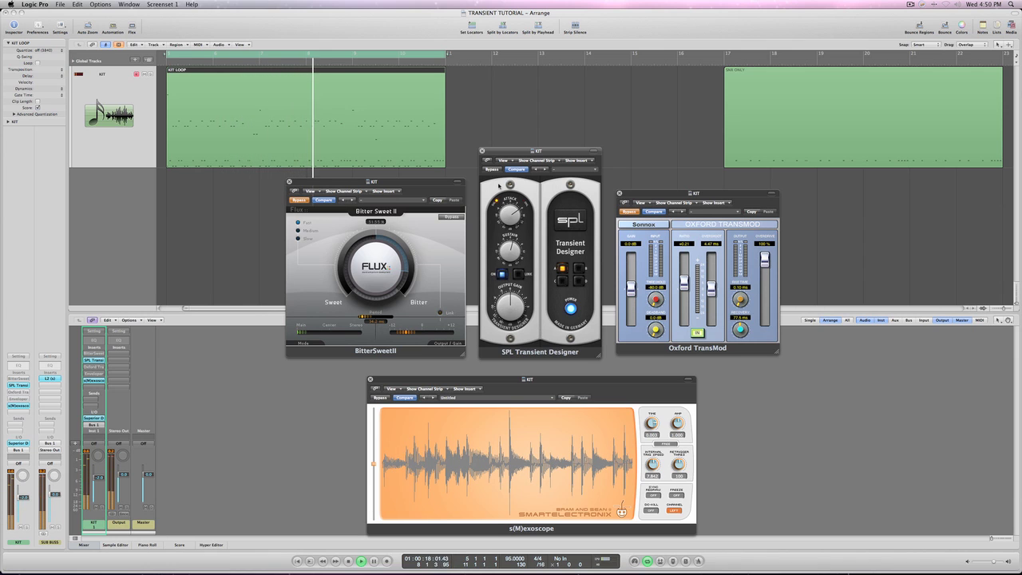
left_click(493, 170)
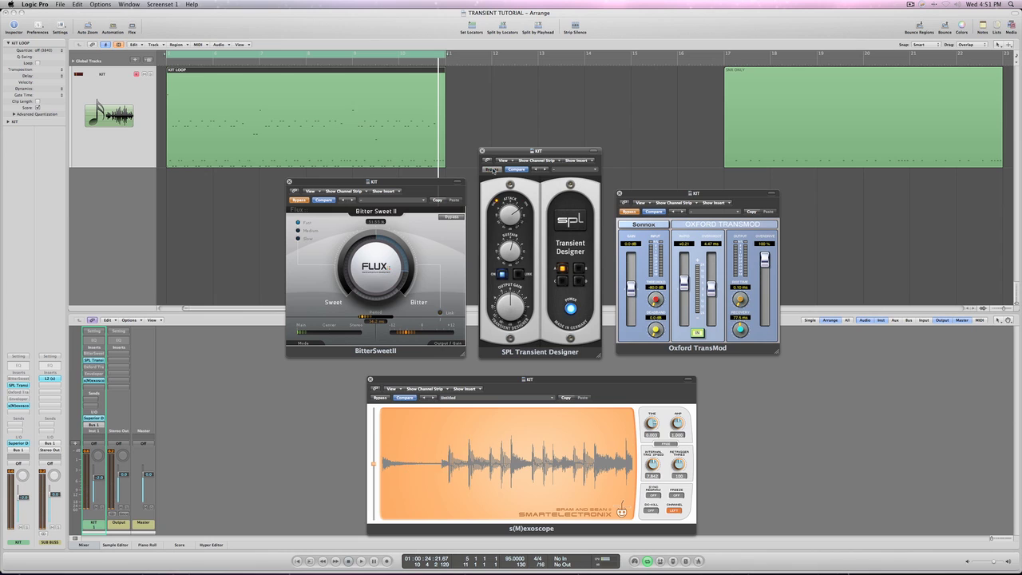
- Play the kit loop with Oxford TransMod enabled, then bypass it and stop playback
left_click(626, 231)
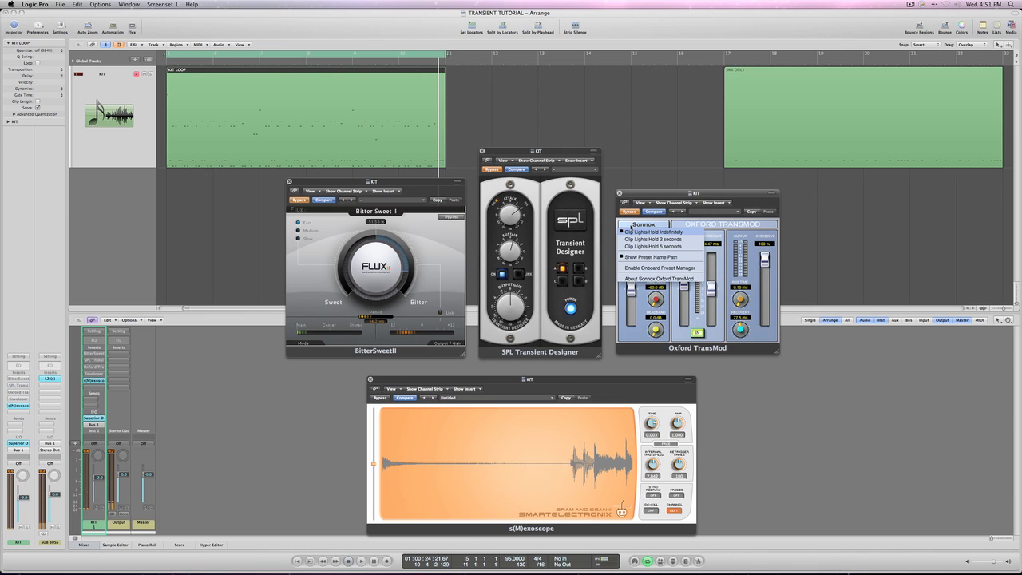
left_click(615, 223)
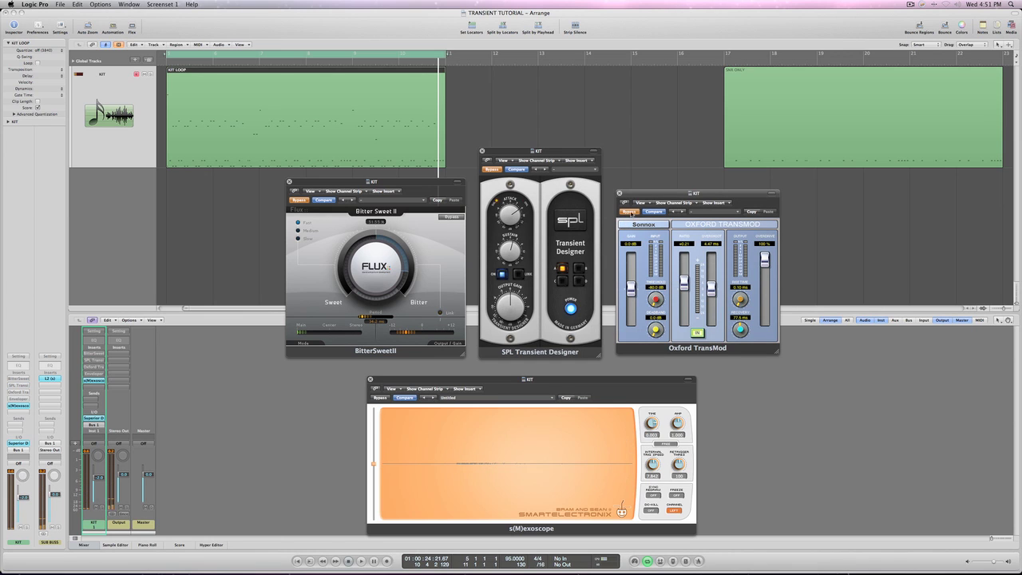
left_click(630, 212)
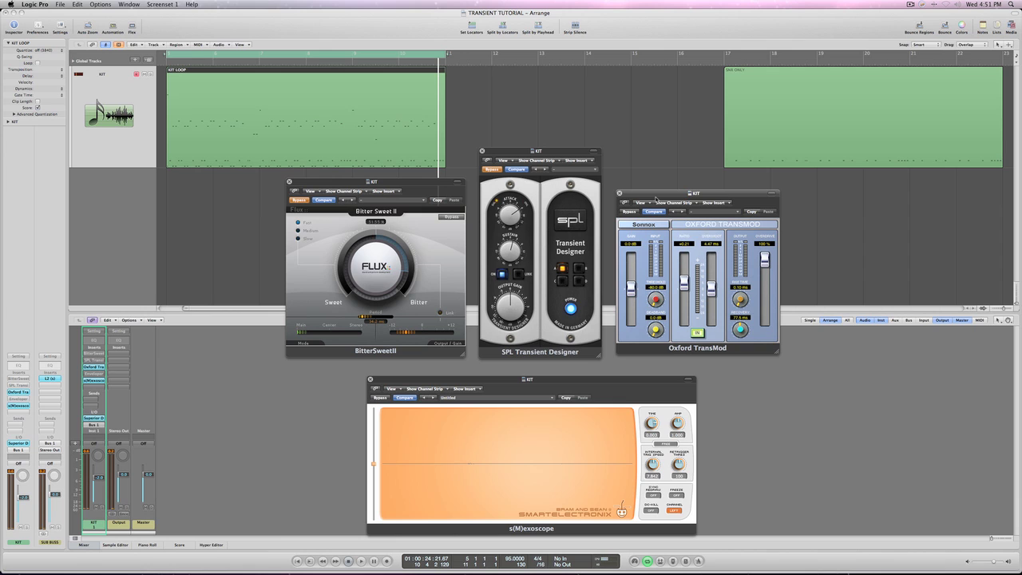
key("space")
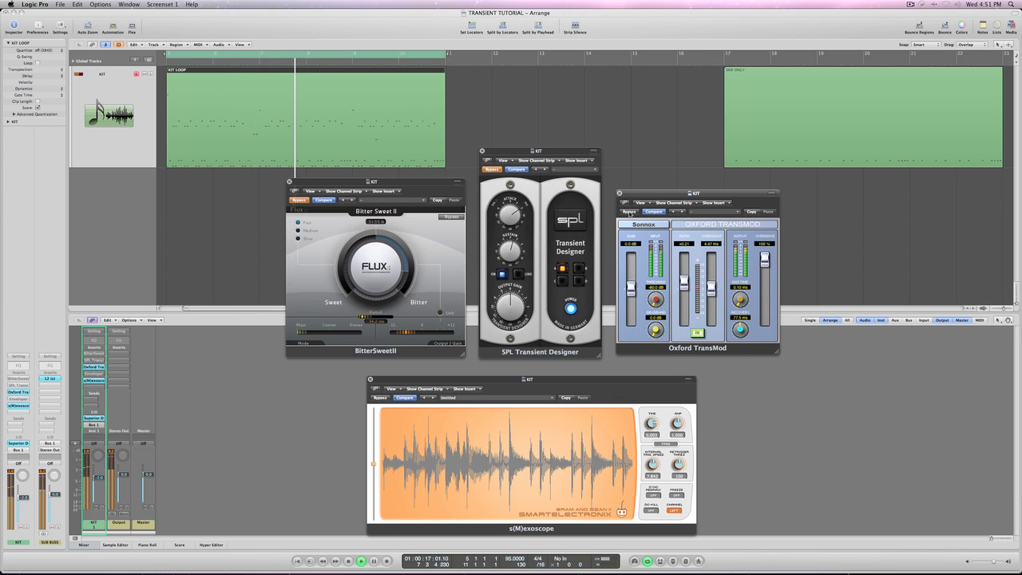
left_click(630, 212)
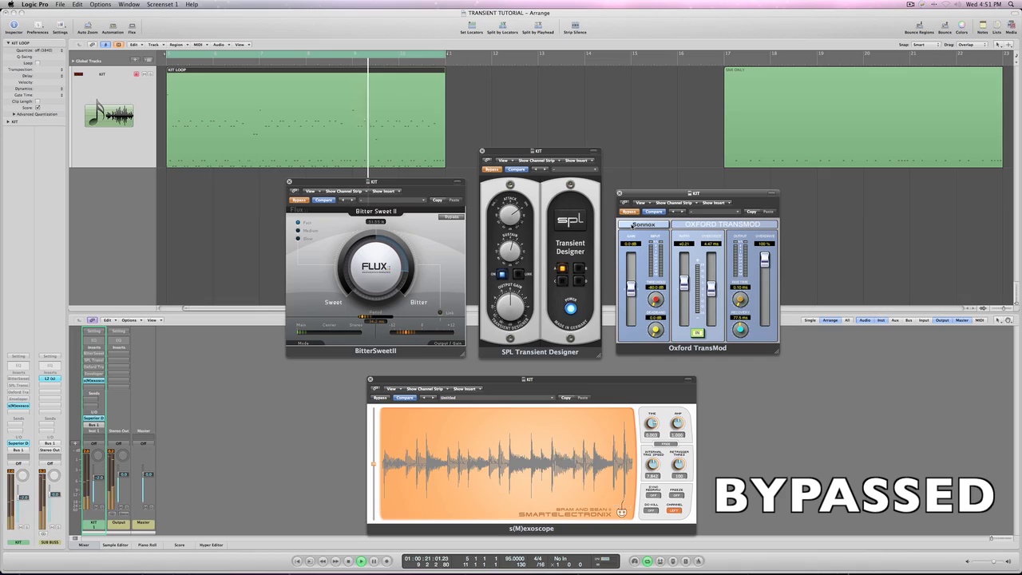
key("space")
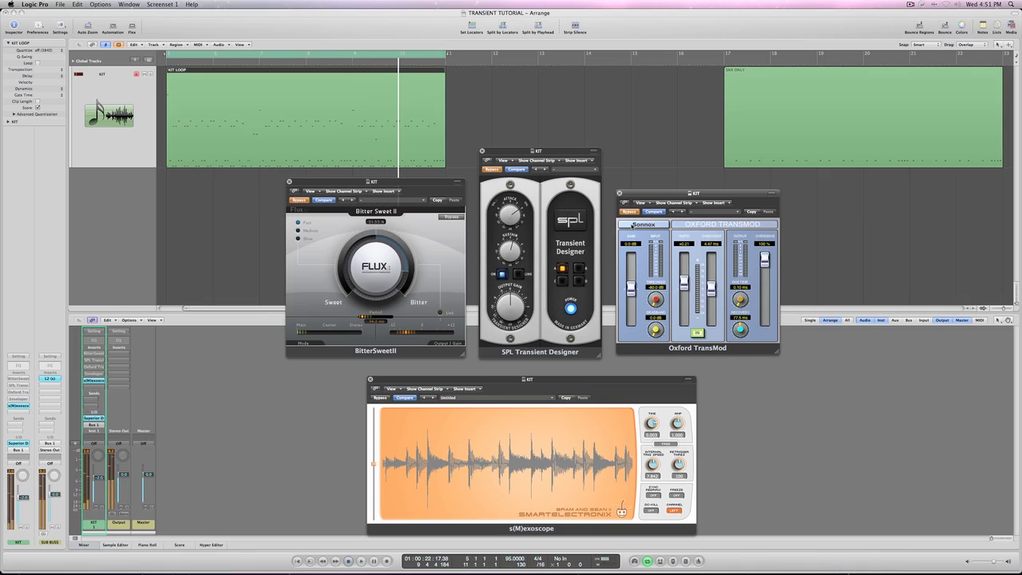